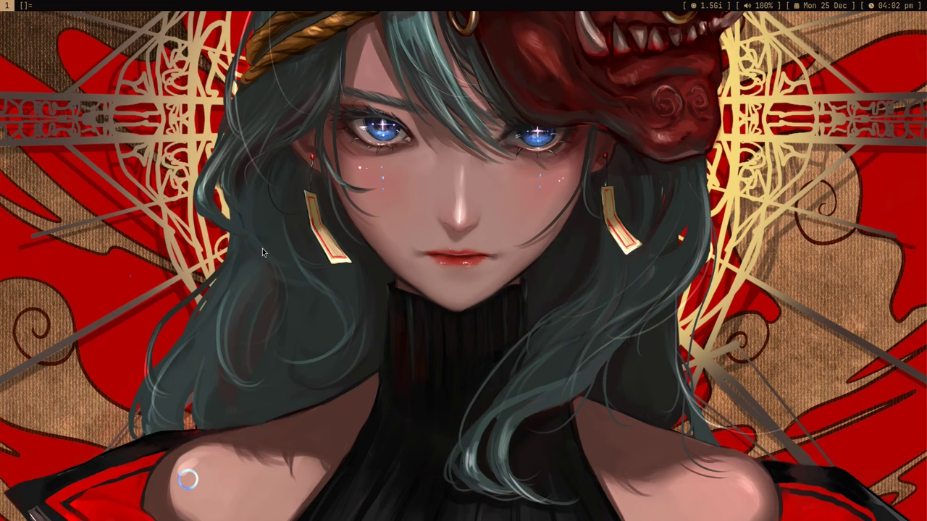
Step: Google the upscaler, refine with 'arch lniux', and open the upscayl-bin AUR result in a new tab
type("upscal")
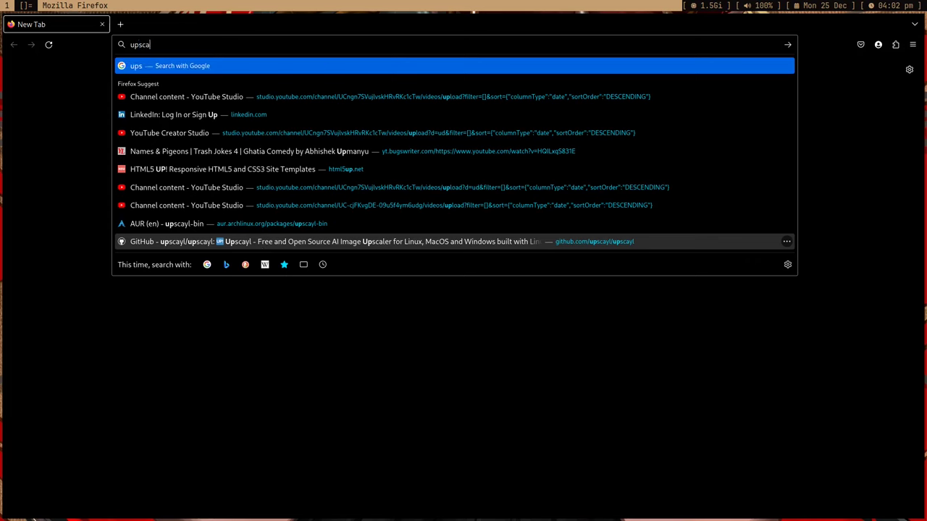
left_click(262, 243)
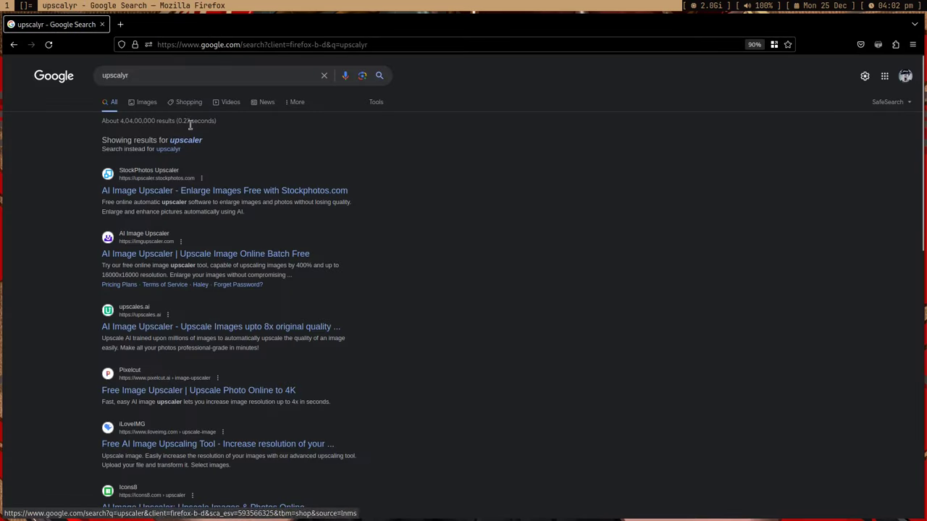
left_click(186, 77)
type("arch lniux")
key("Return")
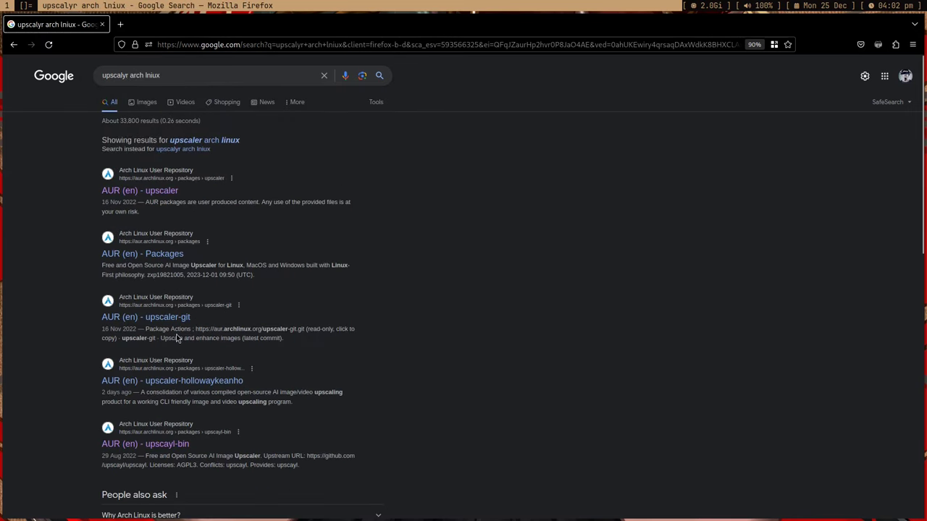
middle_click(174, 444)
Step: Close the Google results tab, then highlight and deselect the upscayl-bin Package Details heading
middle_click(80, 26)
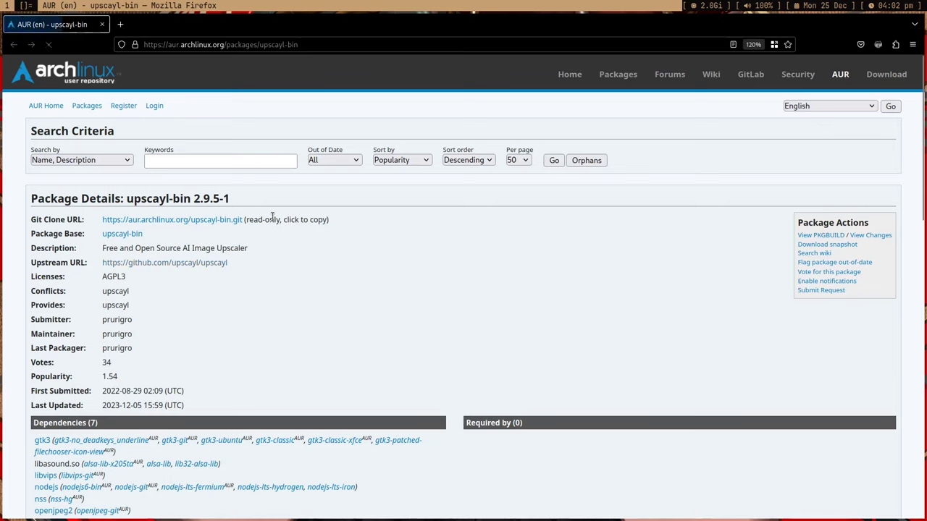
left_click_drag(163, 228, 231, 242)
left_click(227, 242)
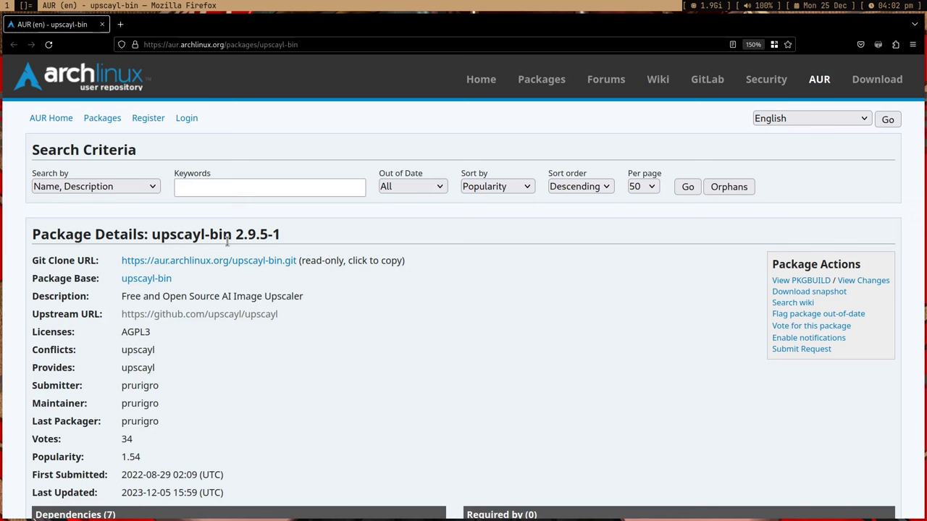
Step: On workspace 2, open a new st terminal and enlarge its font
key("super+2")
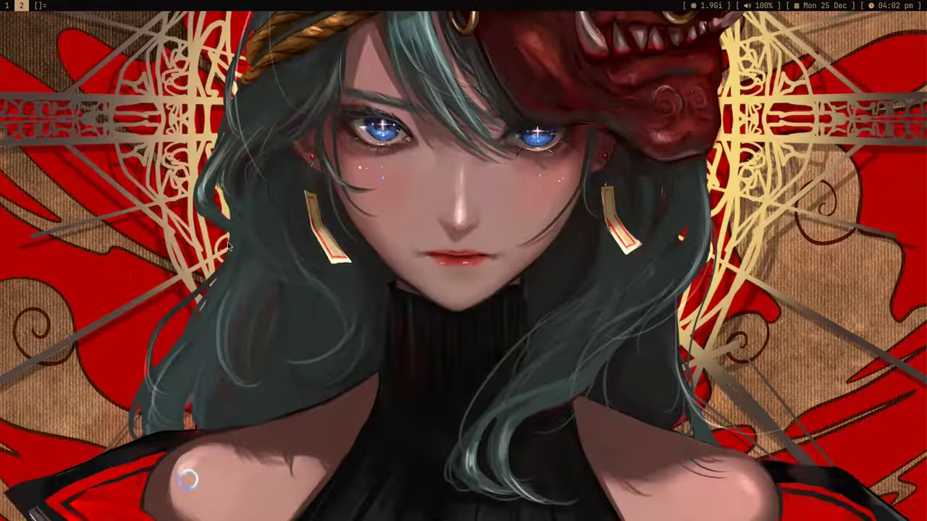
key("super+Return")
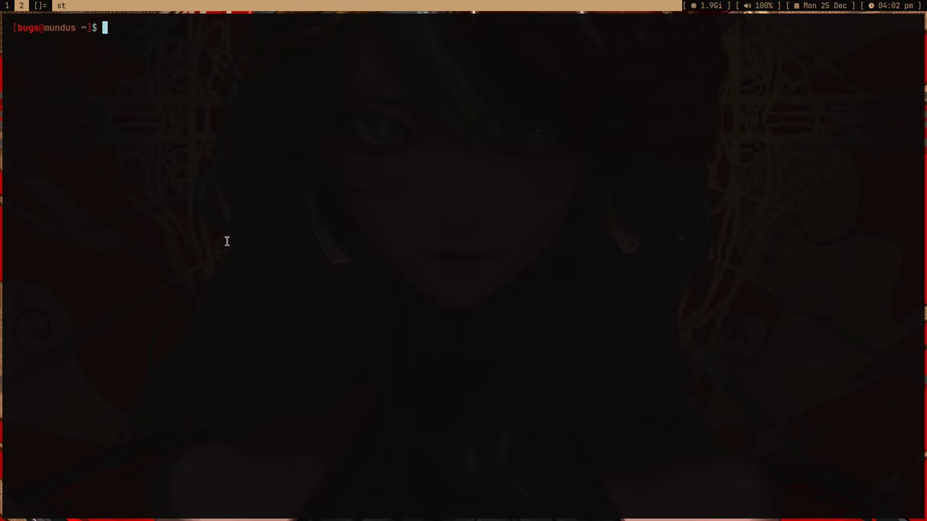
key("ctrl+shift+Page_Up")
key("ctrl+shift+Page_Up")
key("ctrl+shift+Page_Up")
key("ctrl+shift+Page_Up")
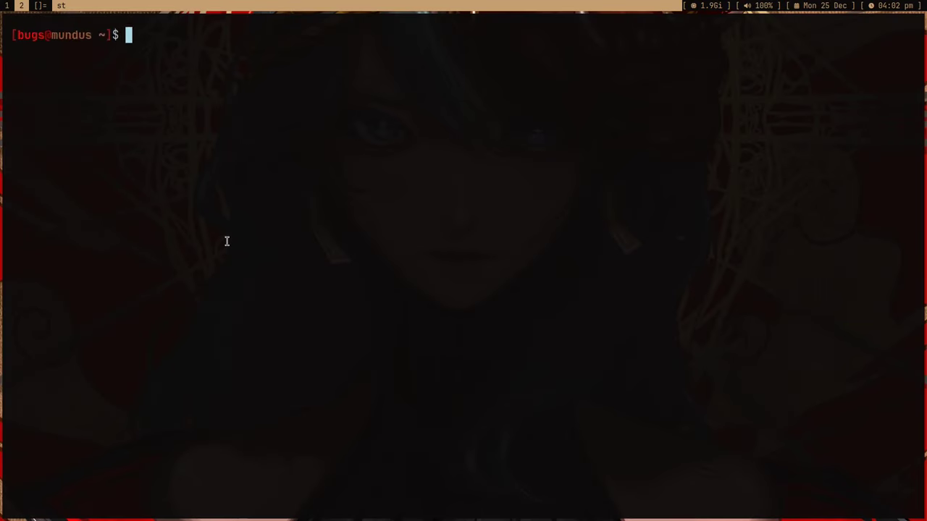
Step: Run nvidia-smi to show the GTX 950 status, then enlarge the font one more step
type("nvidia-smi")
key("Return")
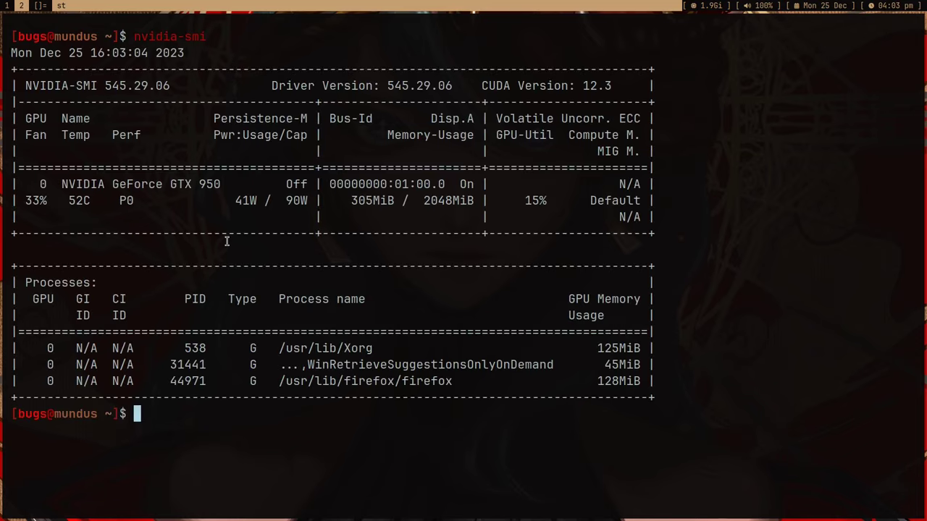
key("ctrl+shift+Page_Up")
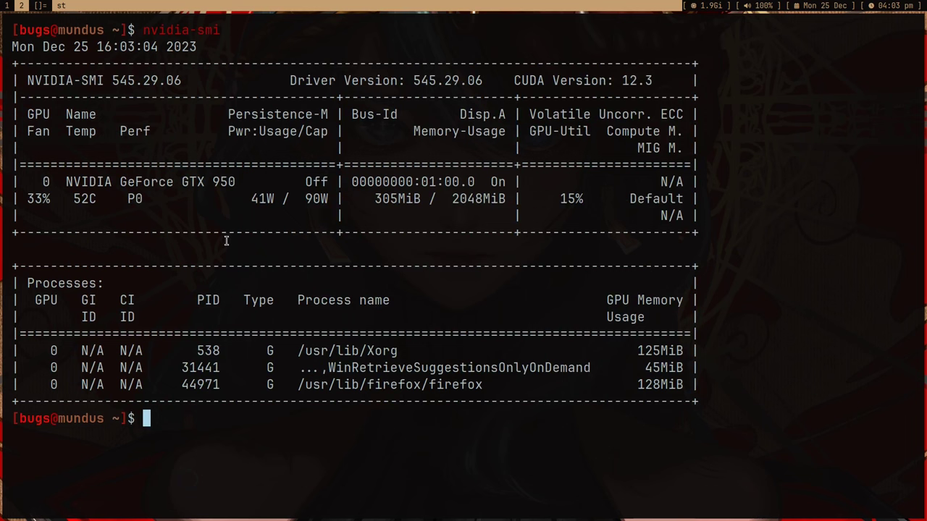
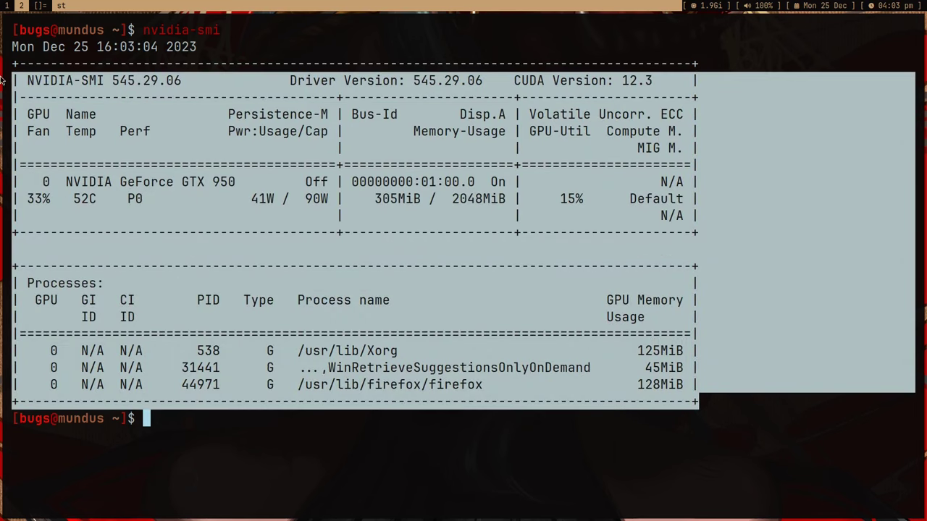
Step: Clear the selection over the nvidia-smi GeForce GTX 950 report and bring up the dmenu launcher
left_click(55, 102)
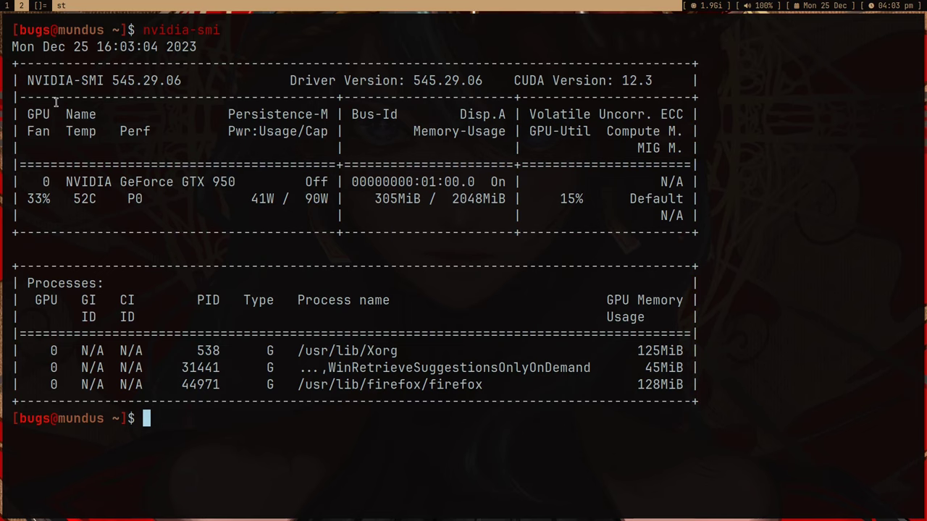
key("super+3")
key("super+p")
Step: Launch Upscayl from the 'upsca' launcher entry, then begin typing 'paru -S' in the terminal
type("upsca")
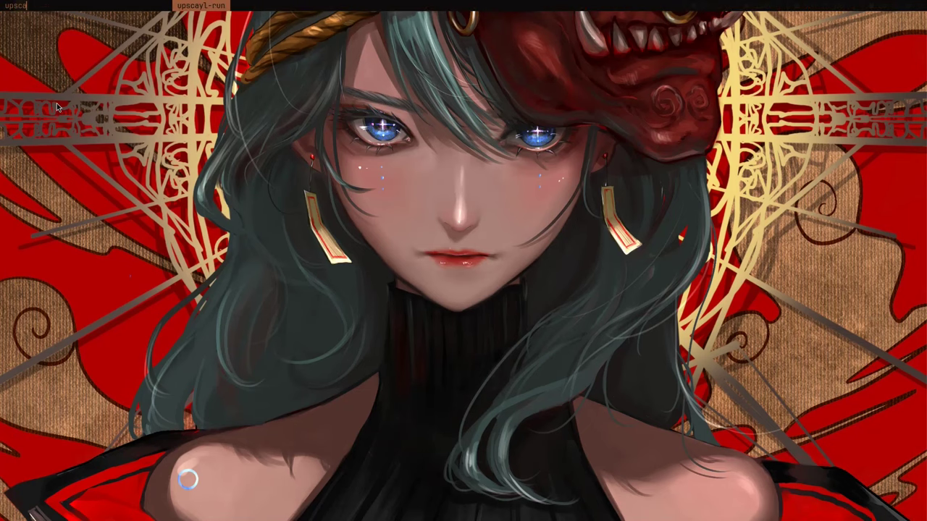
key("Return")
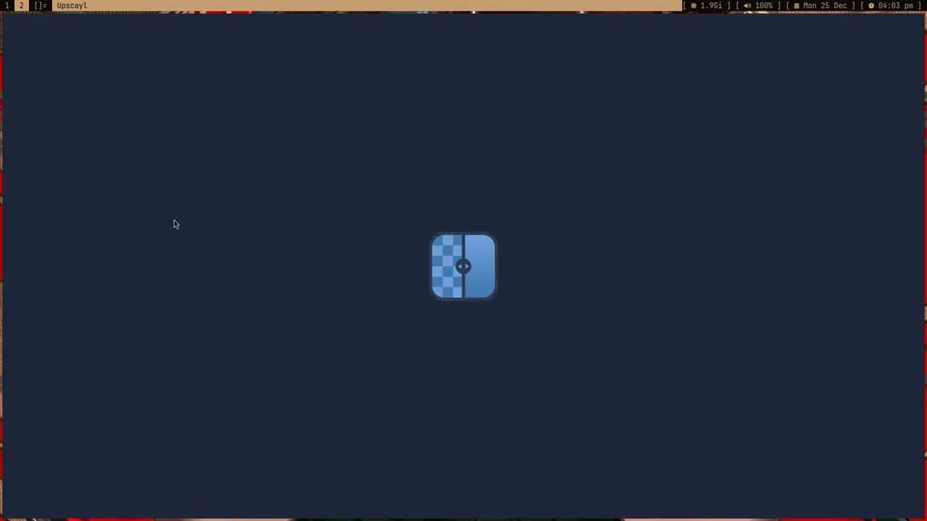
key("super+3")
type("pac")
key("BackSpace")
type("ru -S")
key("ctrl+shift+Page_Up")
key("ctrl+shift+Page_Up")
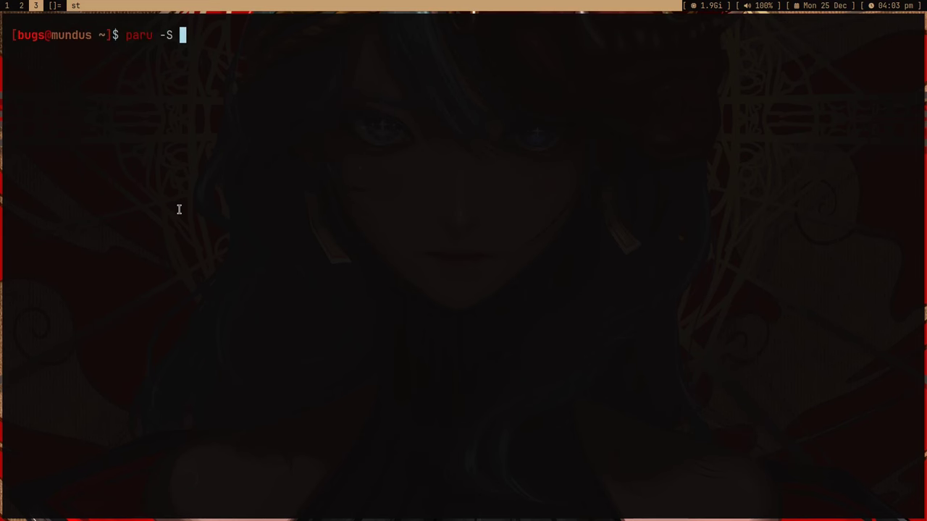
Step: Complete the 'paru -S upscayl-bin' command, close the terminal and return to Upscayl
key("super+2")
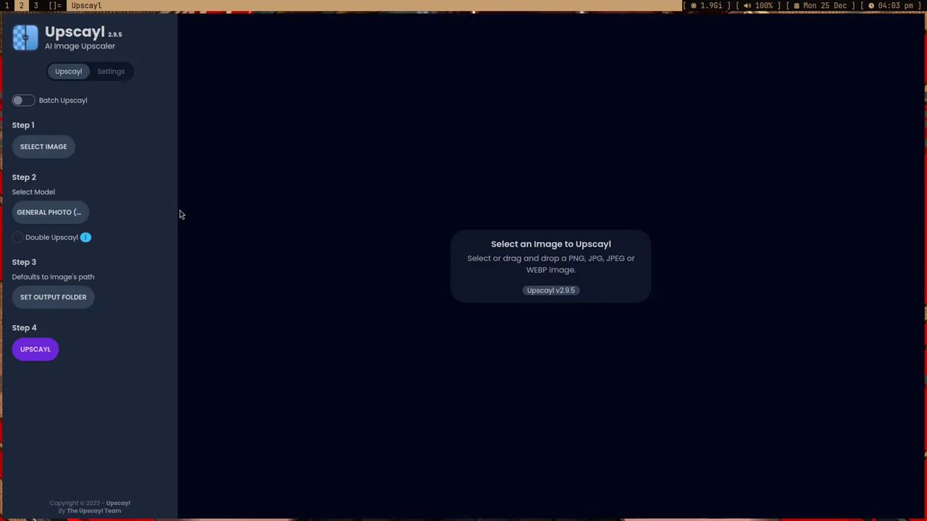
key("super+3")
type("upsca")
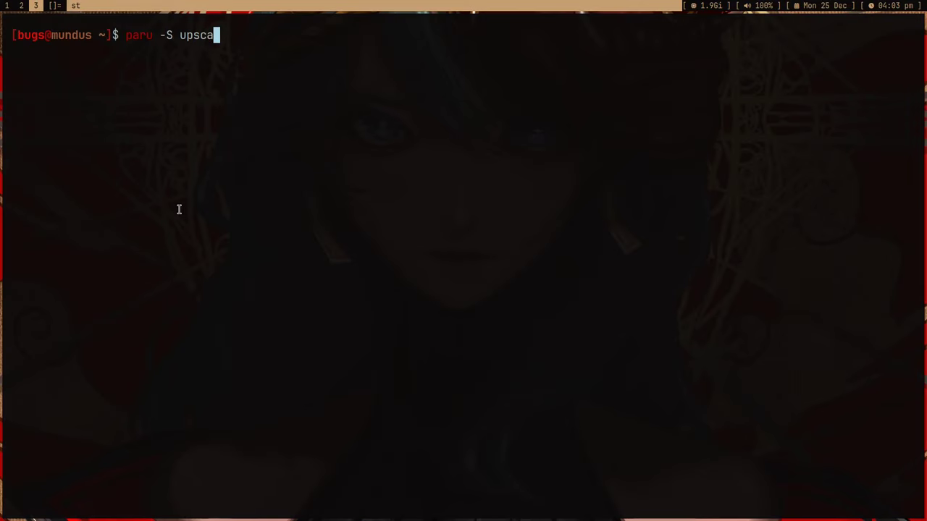
key("super+2")
key("super+3")
type("yl-bin")
key("super+shift+c")
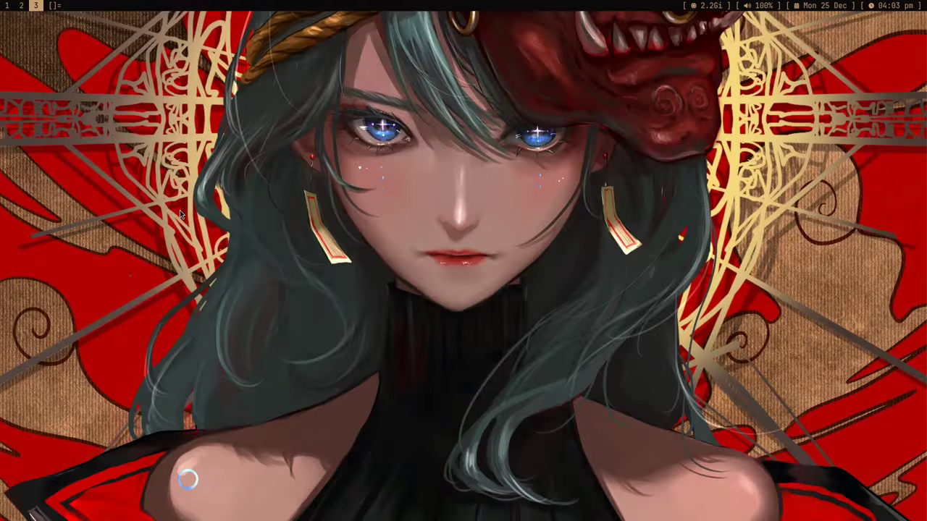
key("super+2")
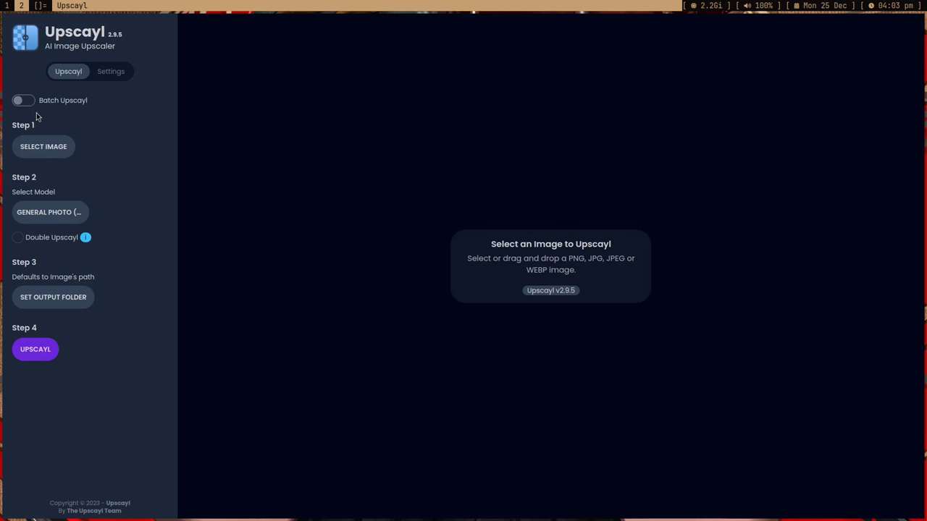
Step: Load sample.jpg from the home folder into Upscayl and show the image settings panel
left_click(60, 147)
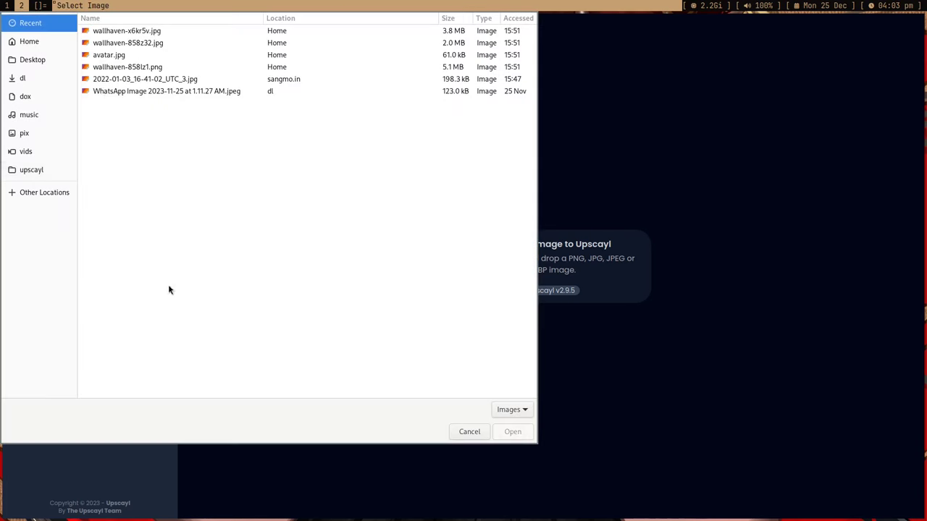
left_click(42, 41)
scroll(127, 142, "down", 2)
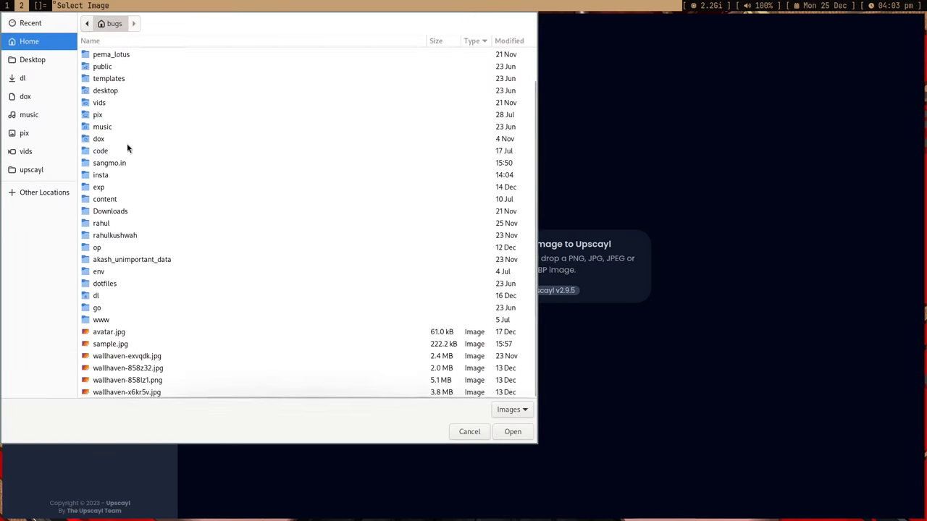
double_click(111, 344)
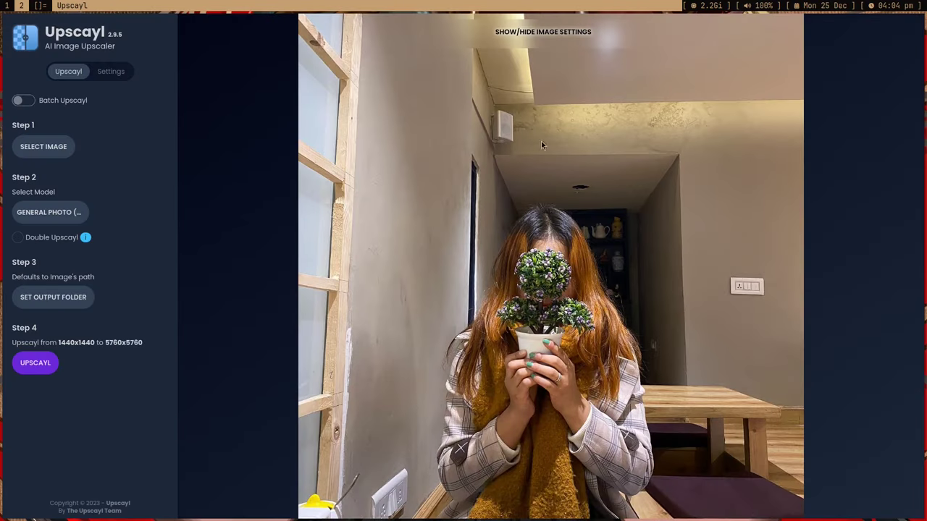
left_click(518, 29)
Step: Open the original sample.jpg in sxiv from a new terminal on workspace 3
key("super+3")
key("super+Return")
type("sxiv sample.jpg")
key("Return")
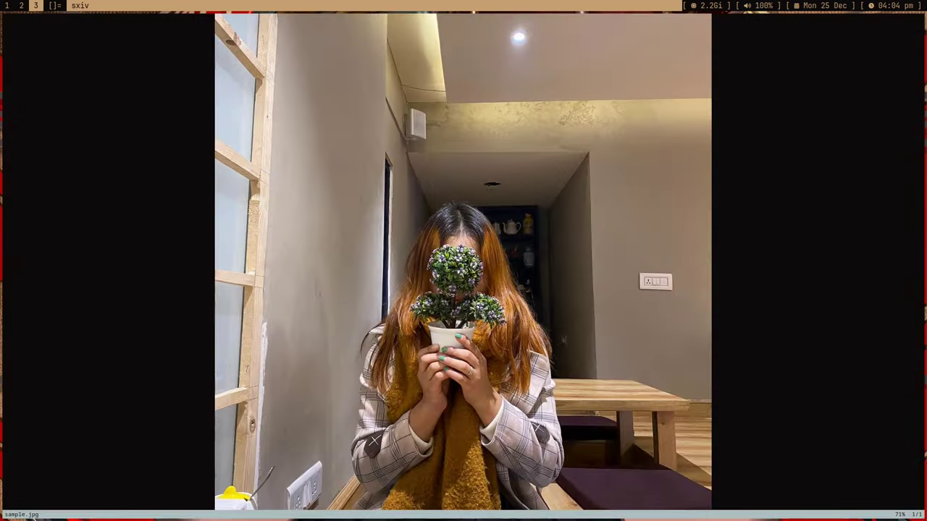
Step: Zoom the original to 200%, pan up to the plant's leaves, then return to Upscayl
key("plus")
key("h")
key("j")
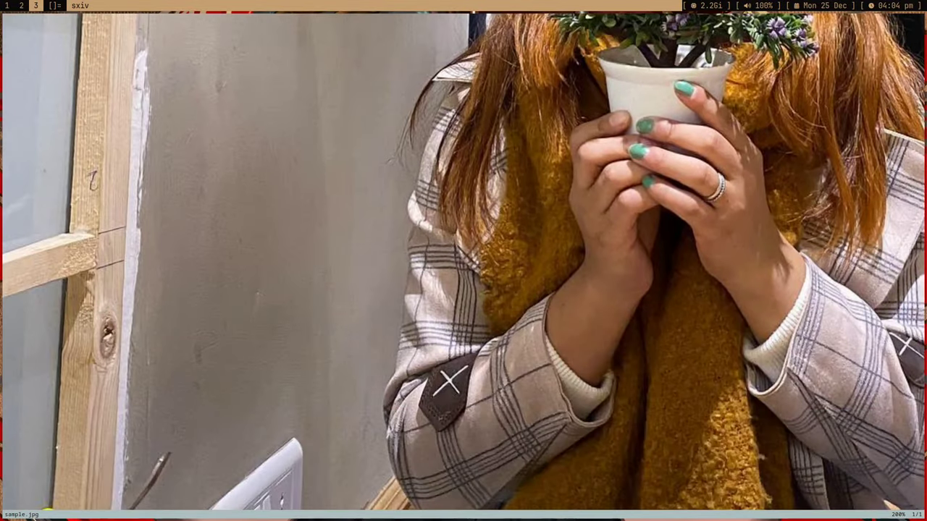
key("l")
key("k")
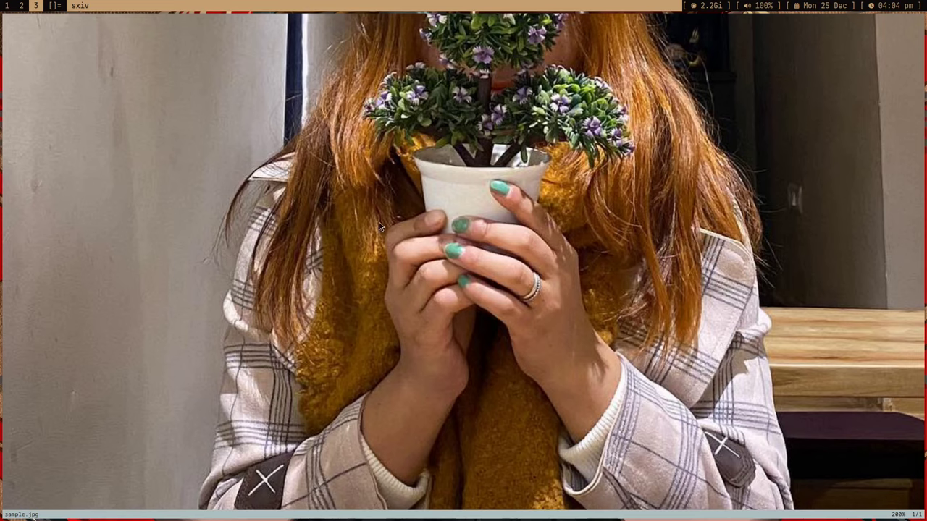
key("super+2")
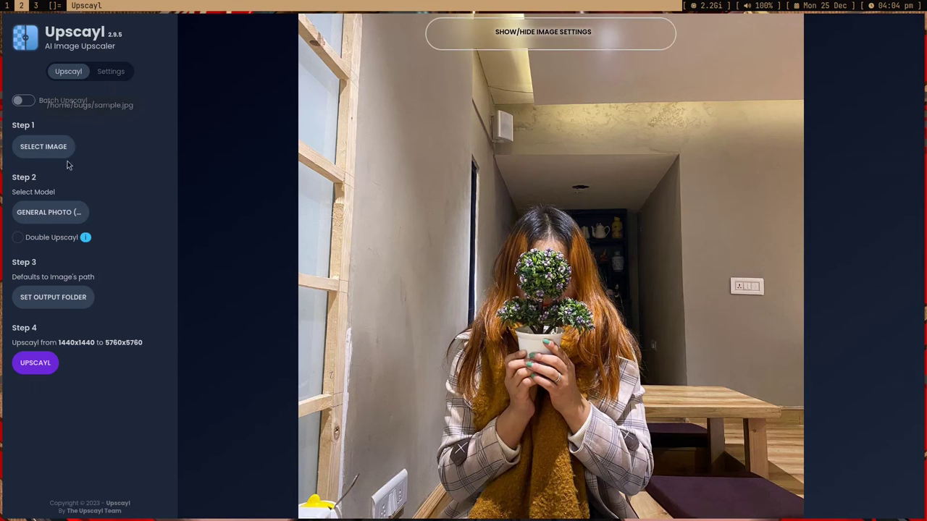
left_click(83, 213)
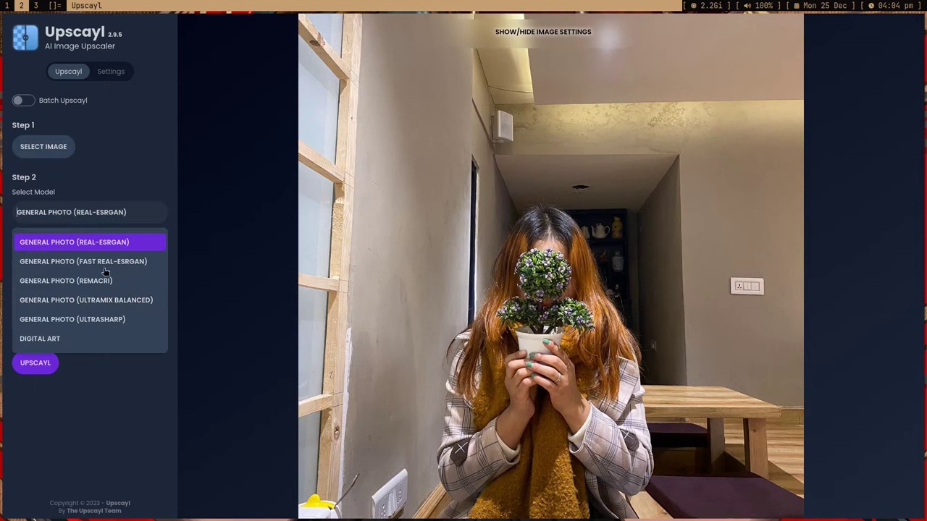
left_click(72, 212)
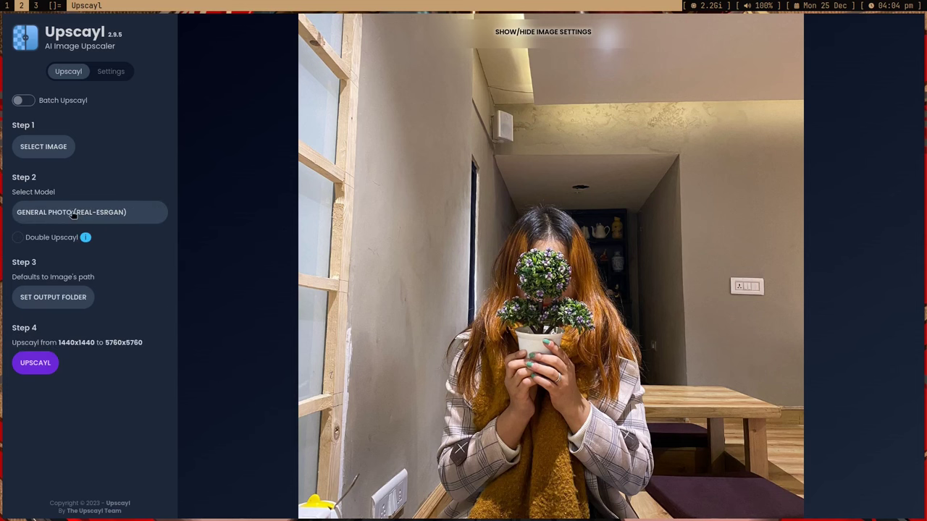
mouse_move(84, 237)
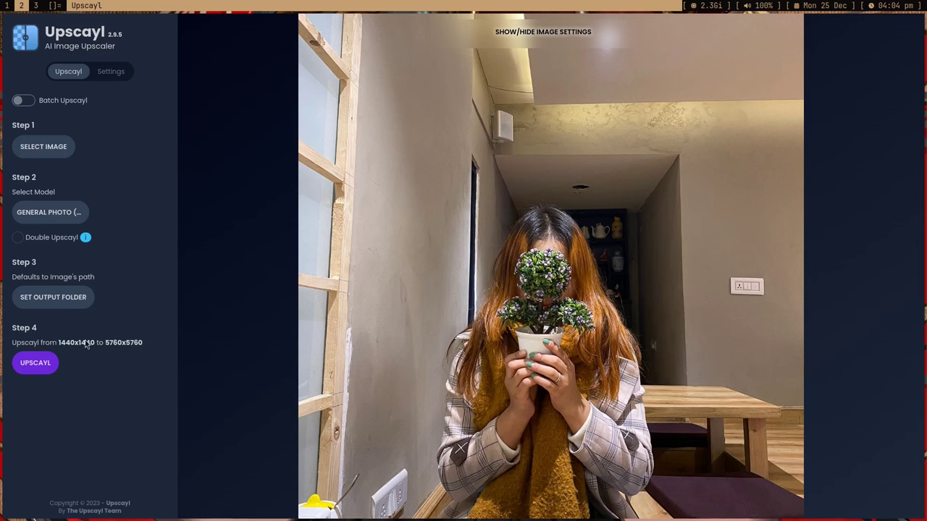
Step: Set Upscayl's output folder to a newly created 'upscaled' folder inside pix
left_click(70, 298)
left_click(48, 41)
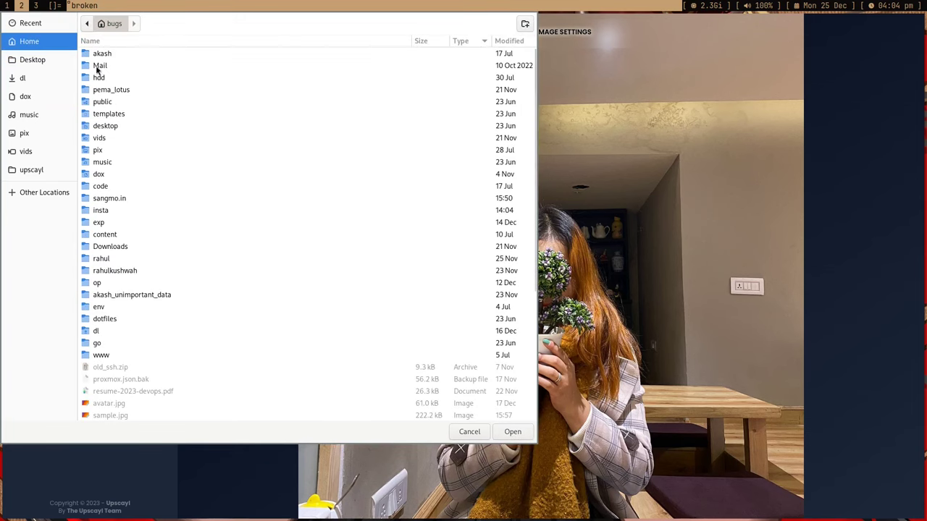
left_click(35, 135)
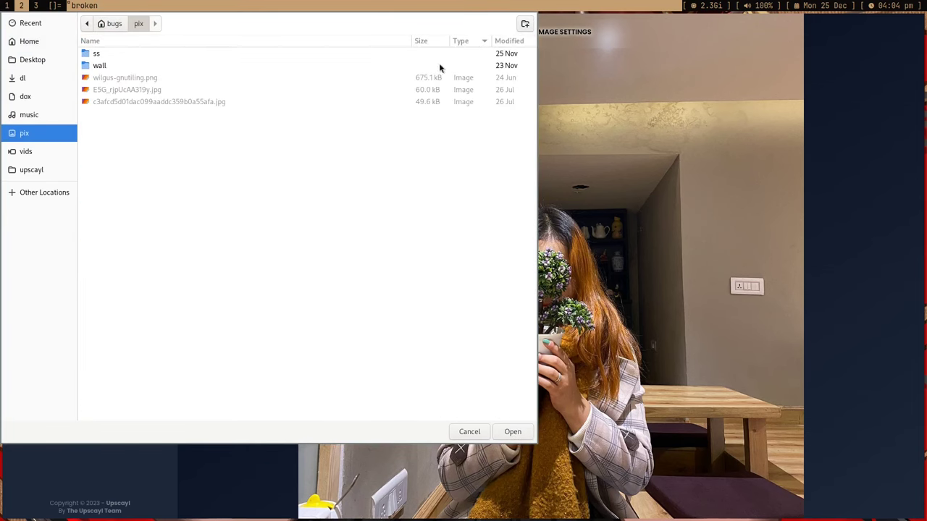
left_click(525, 24)
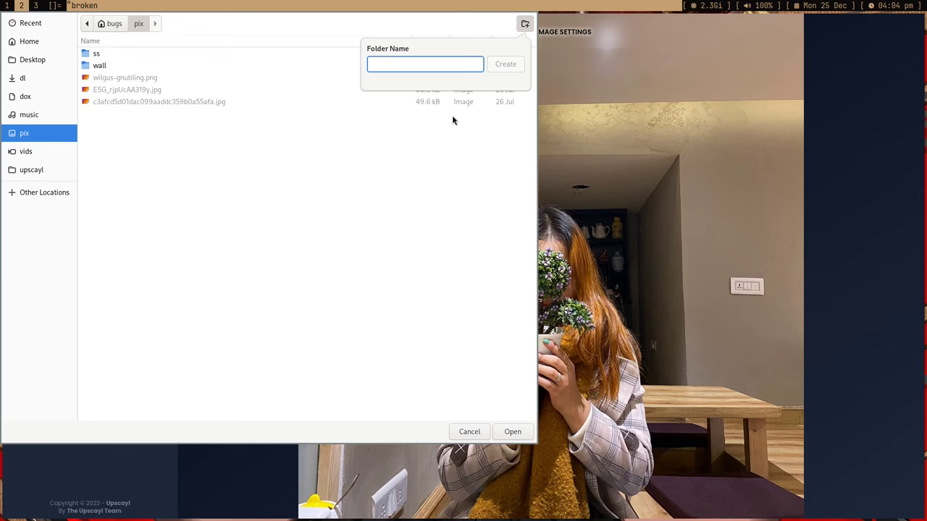
type("upscaled")
key("Return")
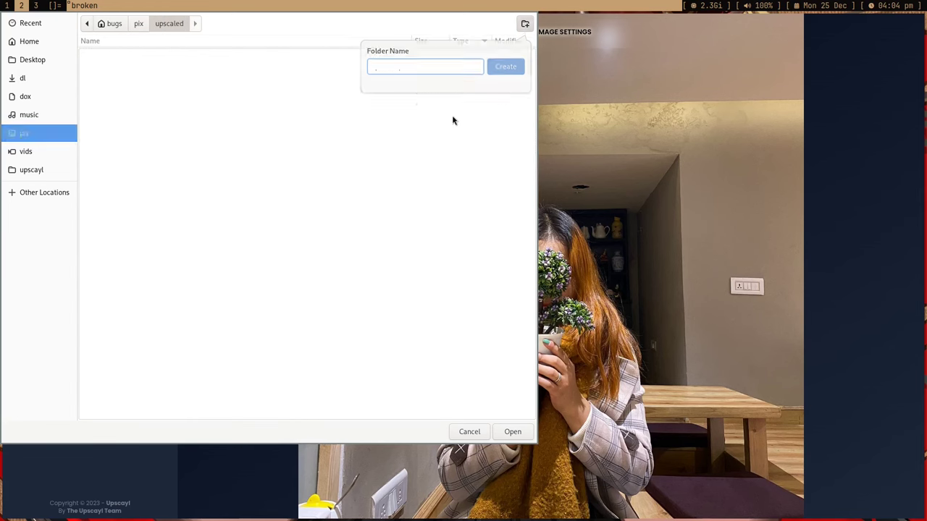
left_click(522, 434)
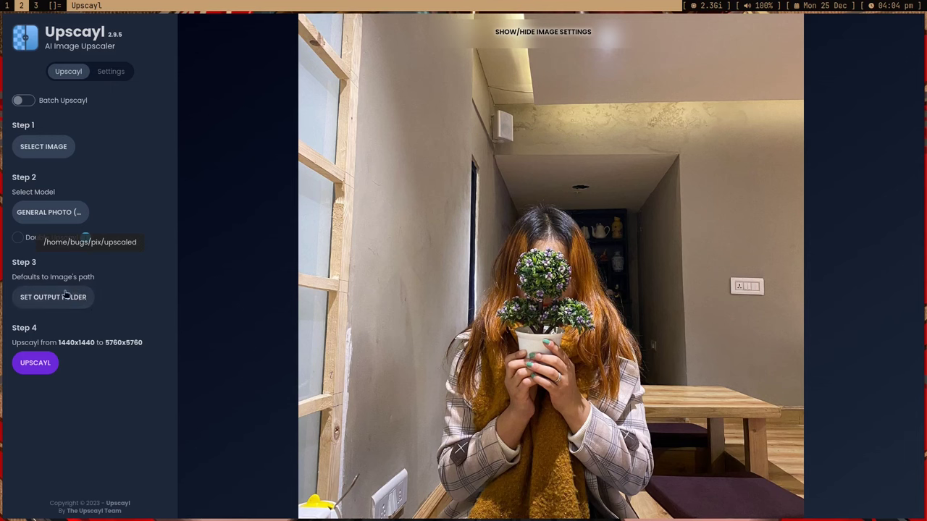
Step: Upscale the photo 4x, compare via the split slider at 200% zoom, then reset to 100%
left_click(38, 363)
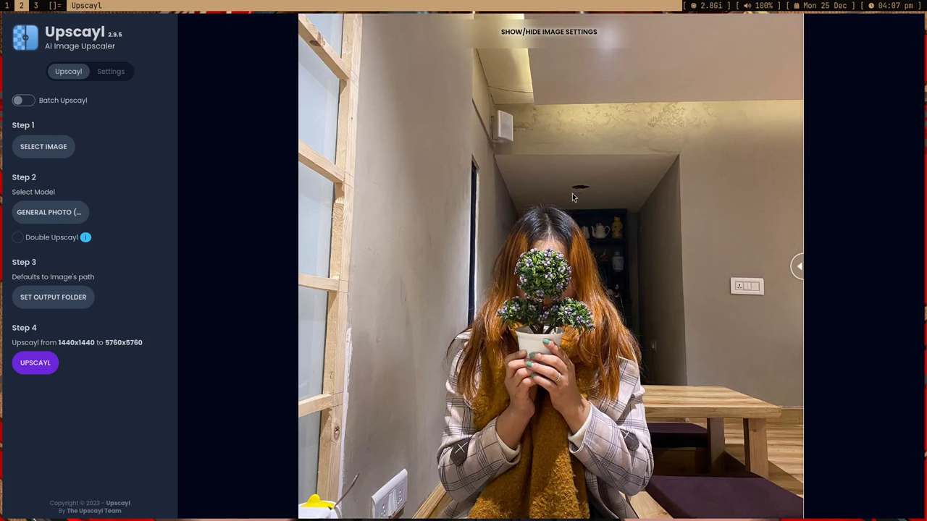
left_click_drag(798, 265, 581, 263)
left_click(542, 33)
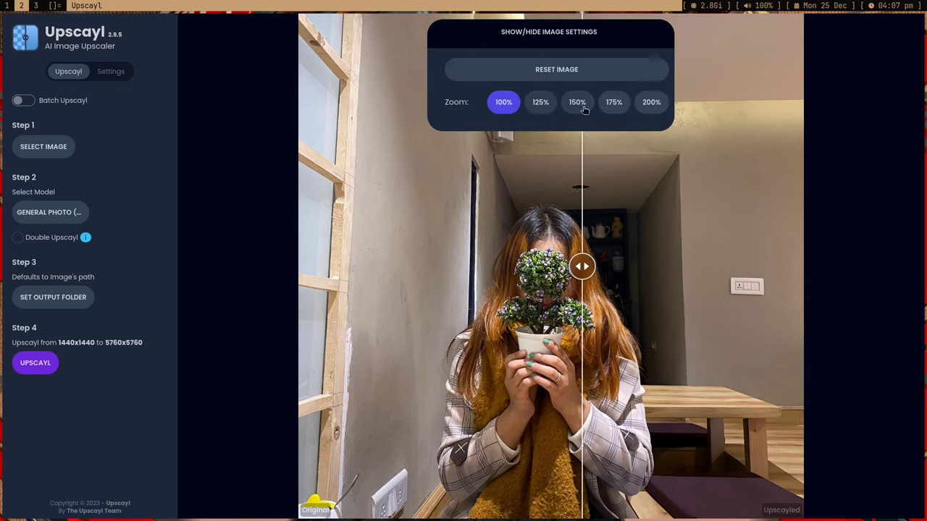
left_click(650, 102)
left_click_drag(581, 267, 293, 259)
left_click(552, 41)
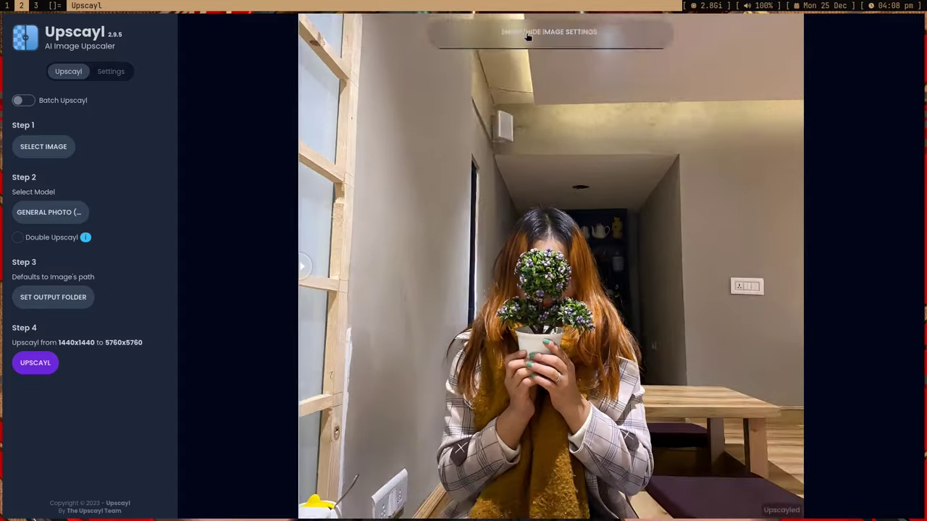
left_click(549, 32)
left_click(503, 102)
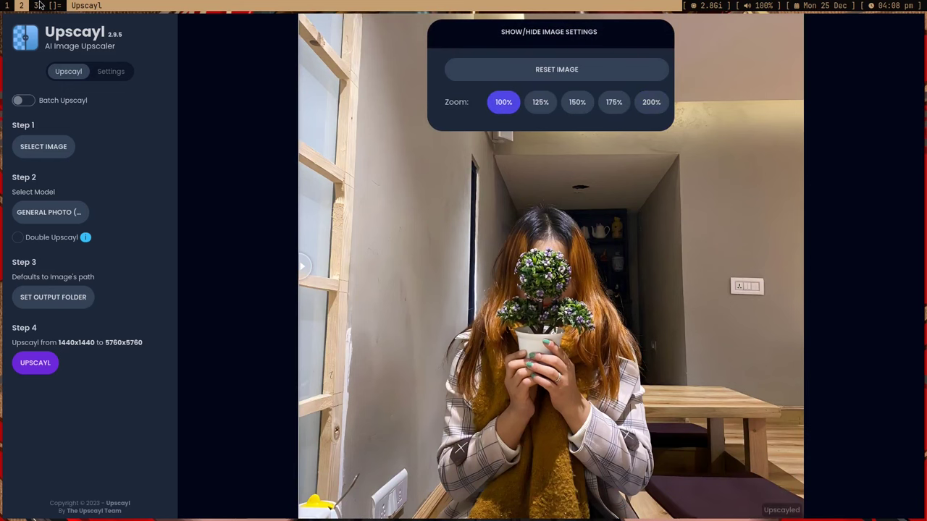
Step: Open sample_upscayl_4x_realesrgan-x4plus.png from pix/upscaled in sxiv using Tab completion
key("super+3")
key("BackSpace")
type("sxiv pi/x")
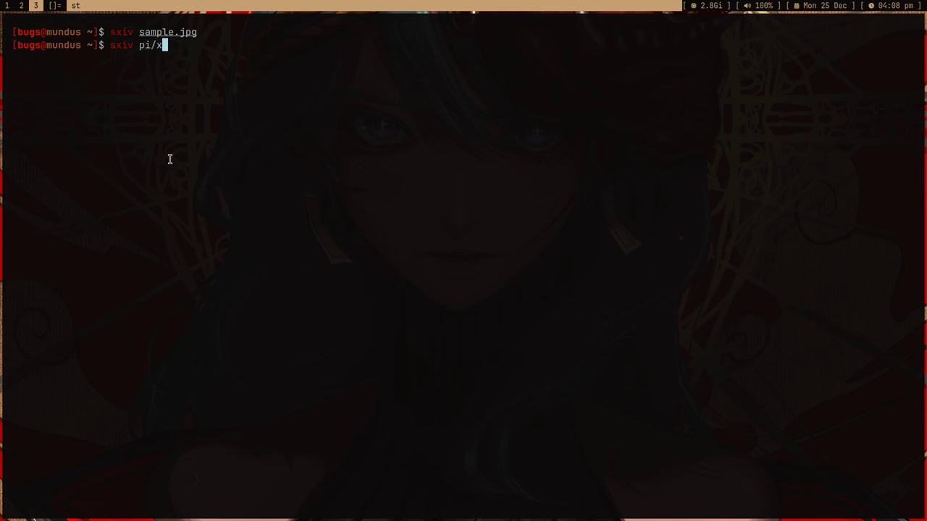
type("/$")
key("Tab")
key("ctrl+u")
type("sxiv pix/ups")
key("Tab")
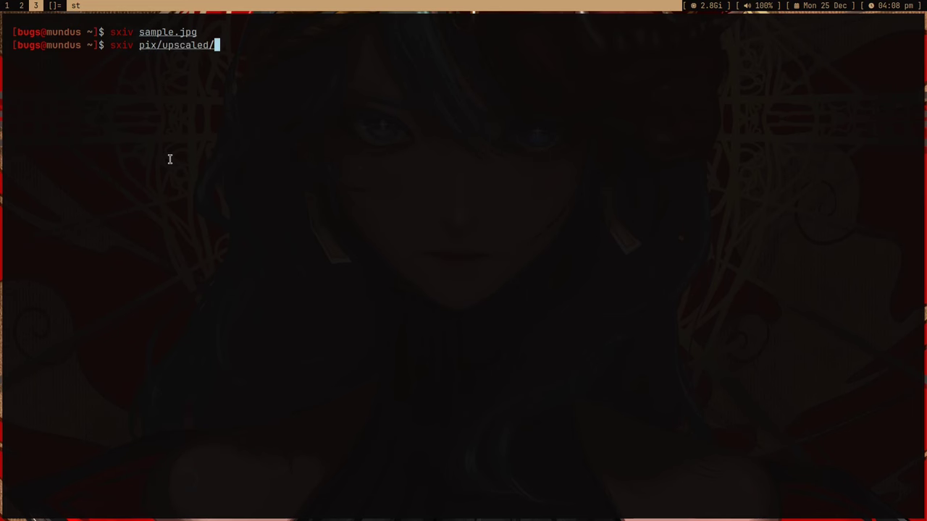
key("Tab")
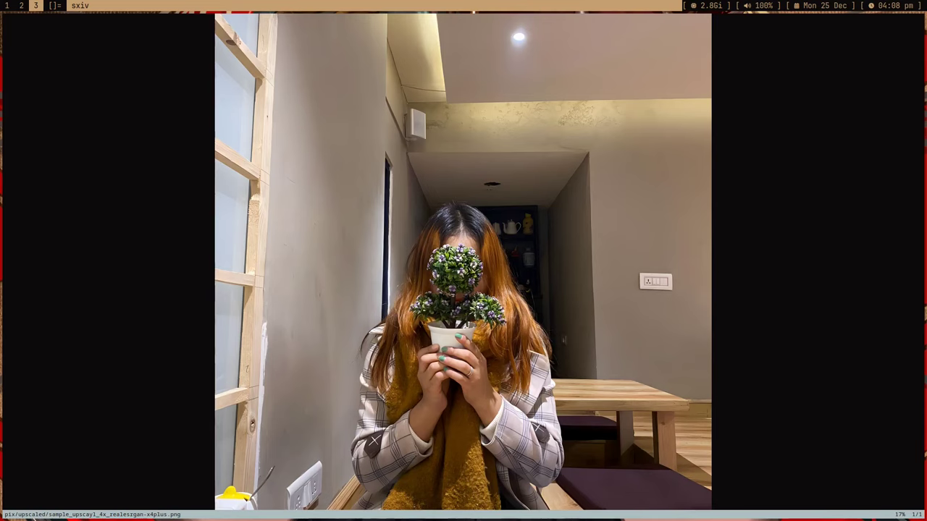
Step: Check the upscaled file's size with du -h (51M), then reopen it in sxiv
key("q")
key("Up")
key("ctrl+a")
key("Delete")
key("Delete")
key("Delete")
key("Delete")
key("Delete")
type("du -h")
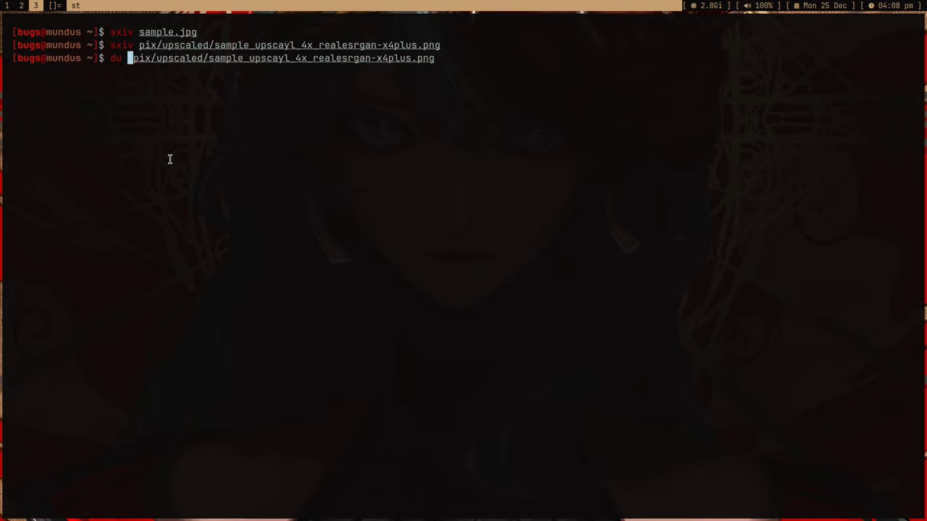
key("Return")
key("Up")
key("Up")
key("ctrl+a")
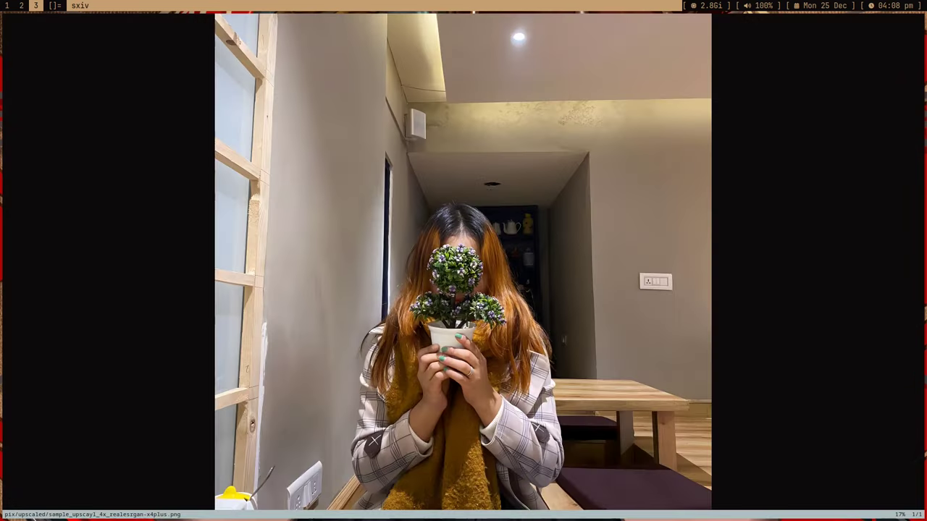
Step: Zoom into the upscaled photo and pan around the face, plant, cup, hands and teapot shelf
key("plus")
key("plus")
key("plus")
key("l")
key("j")
key("j")
key("l")
key("l")
key("j")
key("j")
key("j")
key("j")
key("j")
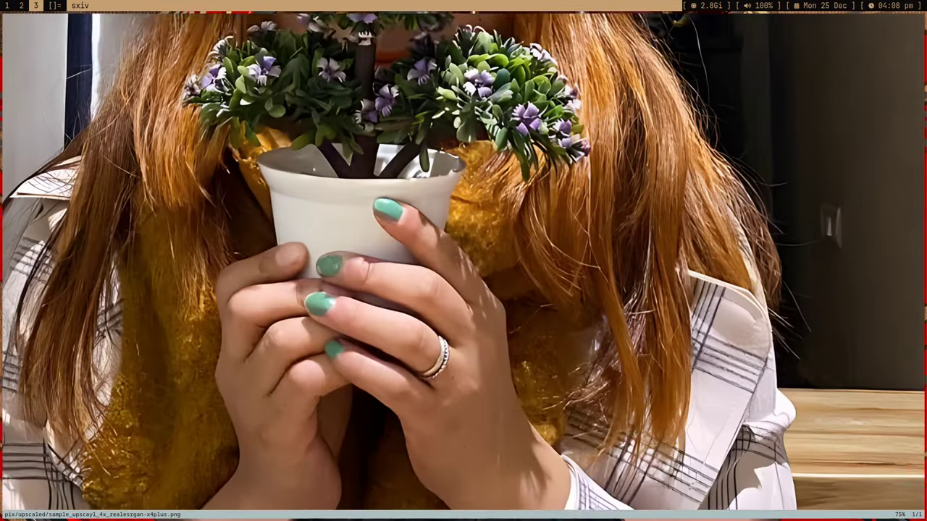
key("h")
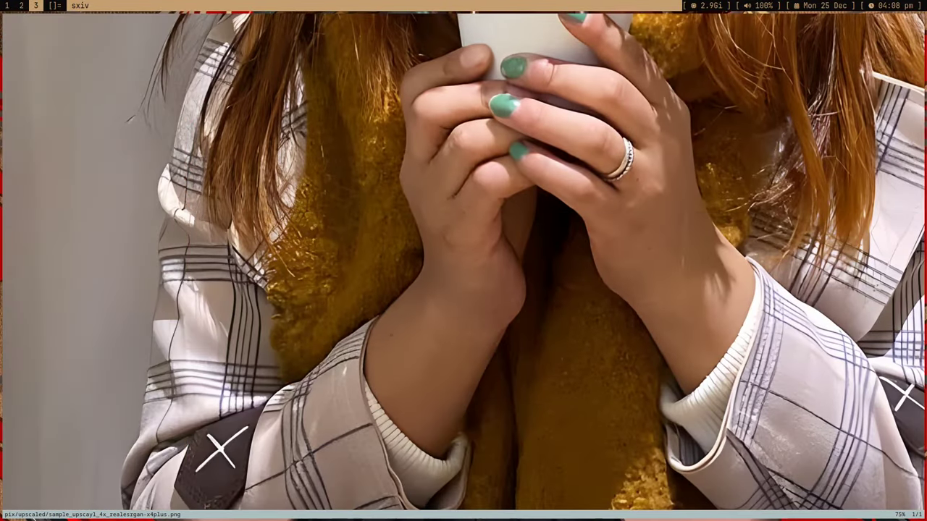
key("k")
key("k")
key("k")
key("k")
key("k")
key("l")
key("k")
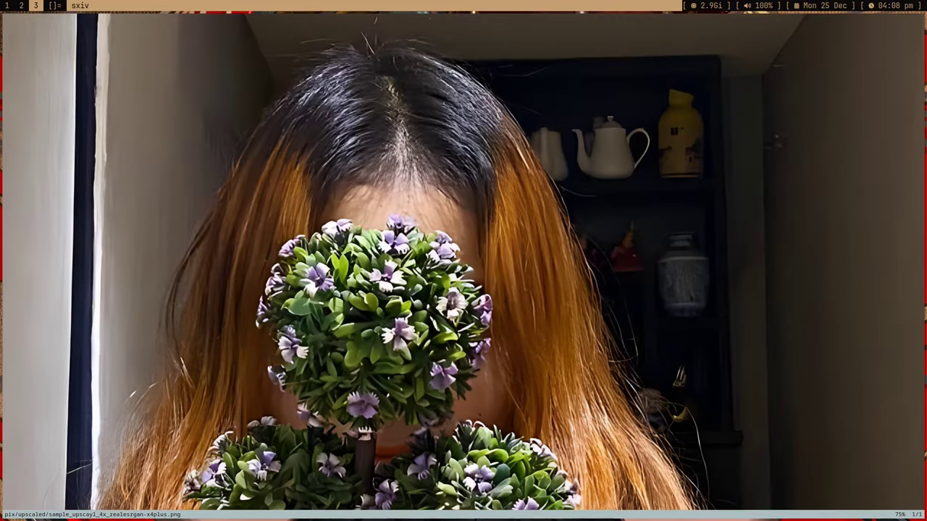
key("j")
key("j")
key("j")
key("j")
key("j")
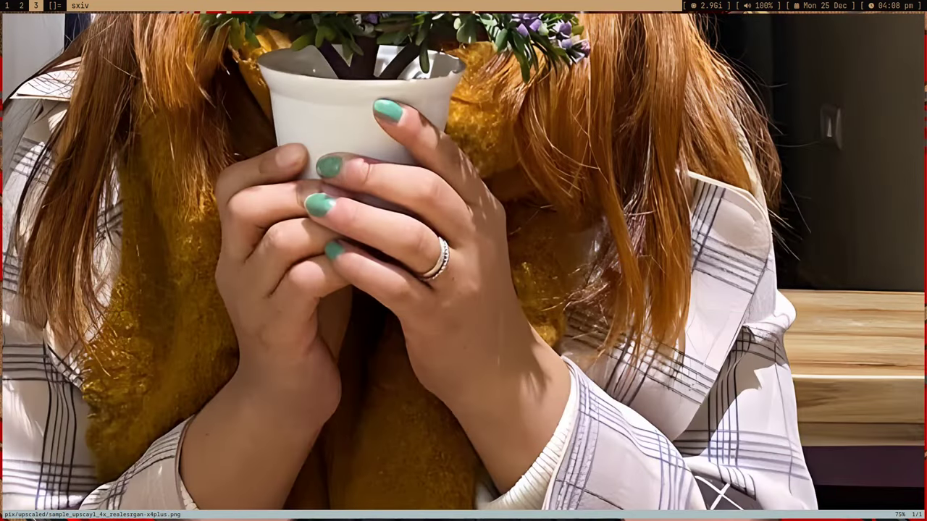
key("j")
key("j")
key("h")
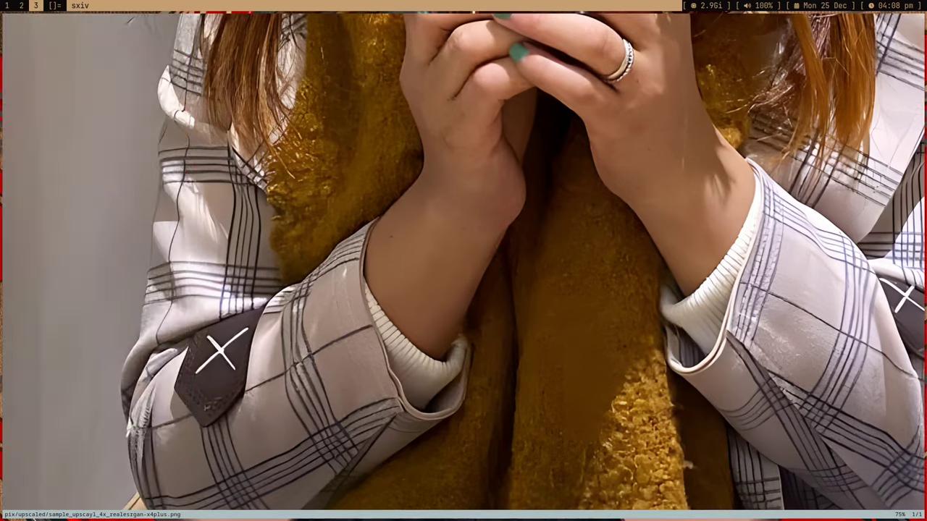
key("k")
key("k")
key("k")
key("k")
key("k")
key("k")
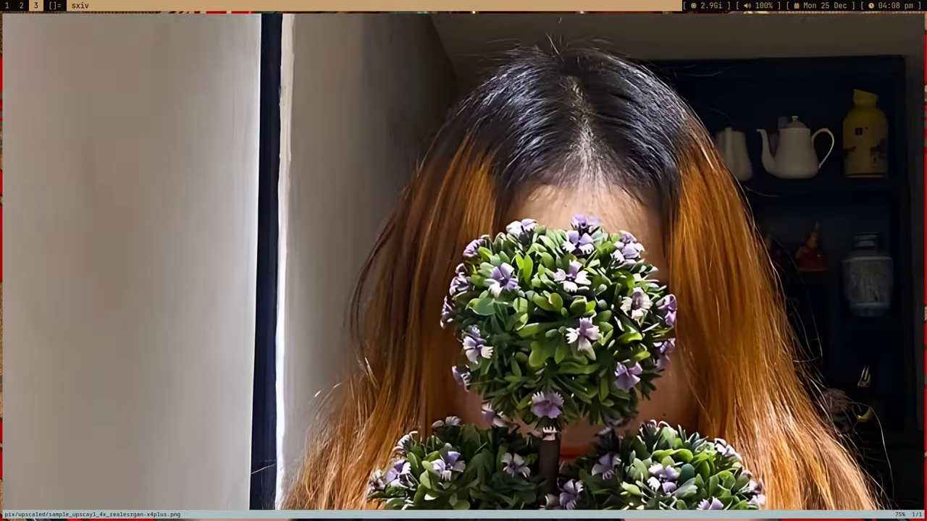
key("l")
key("k")
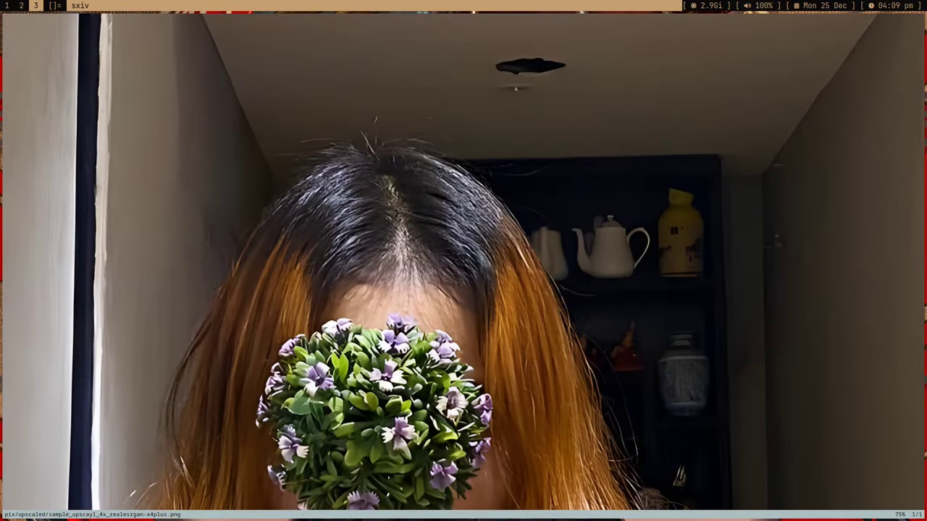
Step: Open the original sample.jpg in sxiv on empty workspace 4
left_click(21, 4)
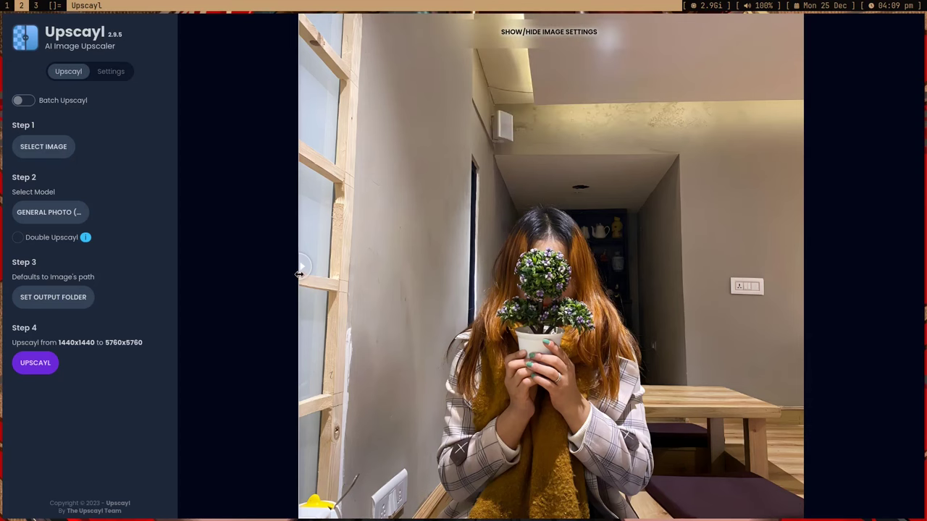
key("super+3")
key("super+4")
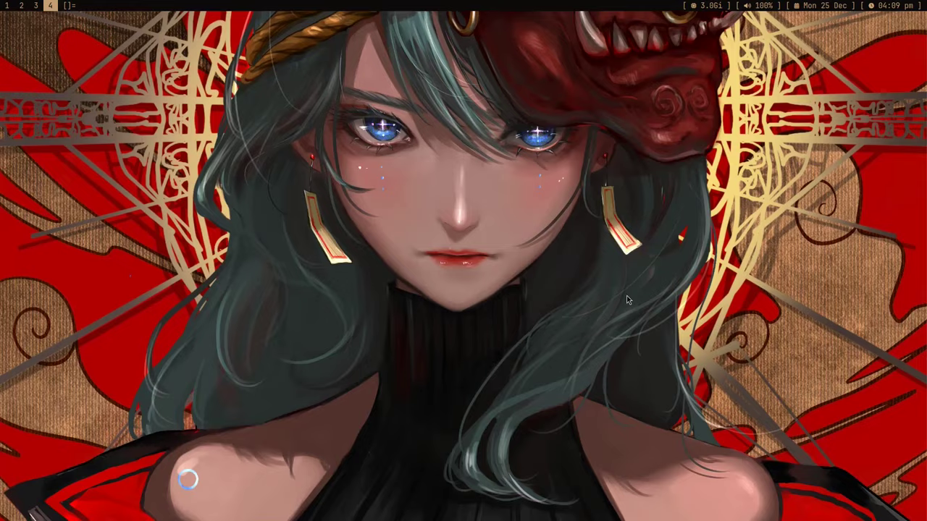
type("sxiv sam")
key("Tab")
key("Return")
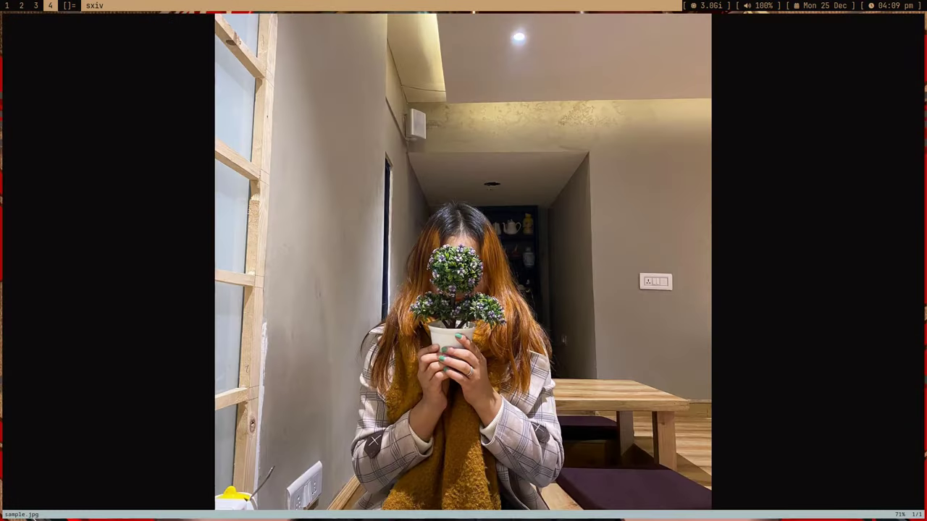
Step: Zoom the original to 400% and pan down across the pot, hands and shirt
key("plus")
key("plus")
key("plus")
key("plus")
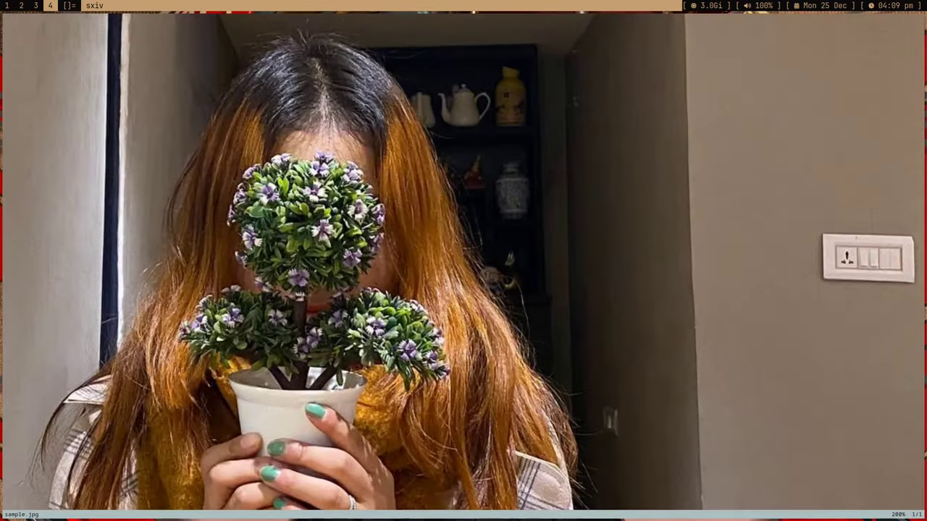
key("plus")
key("l")
key("h")
key("h")
key("j")
key("j")
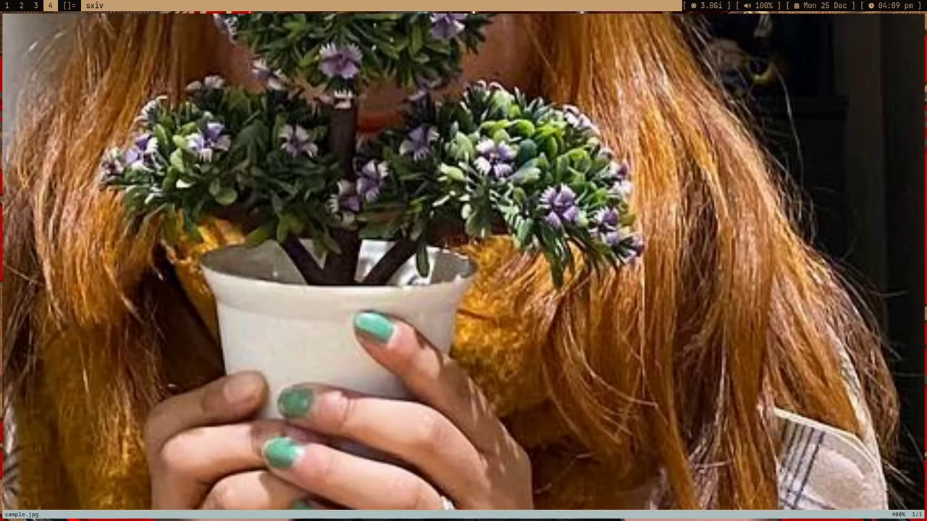
key("h")
key("j")
key("j")
key("j")
key("j")
key("j")
key("h")
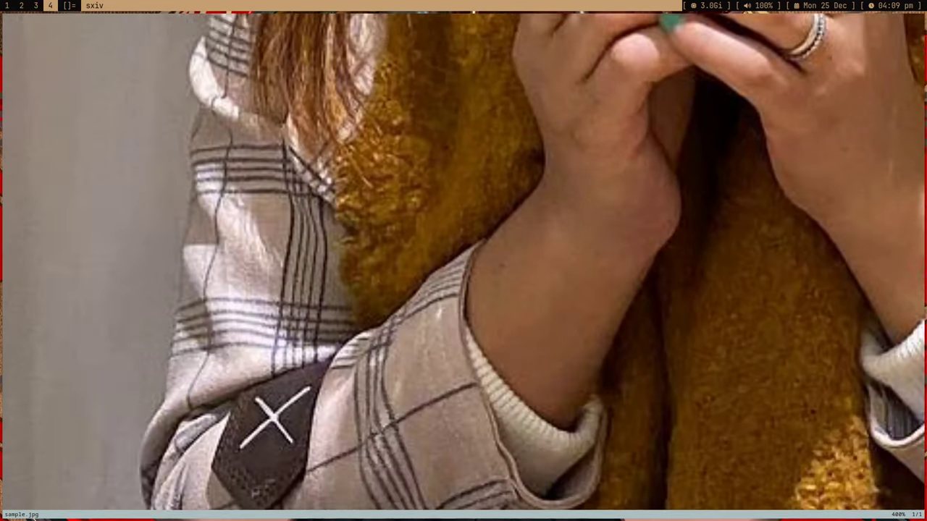